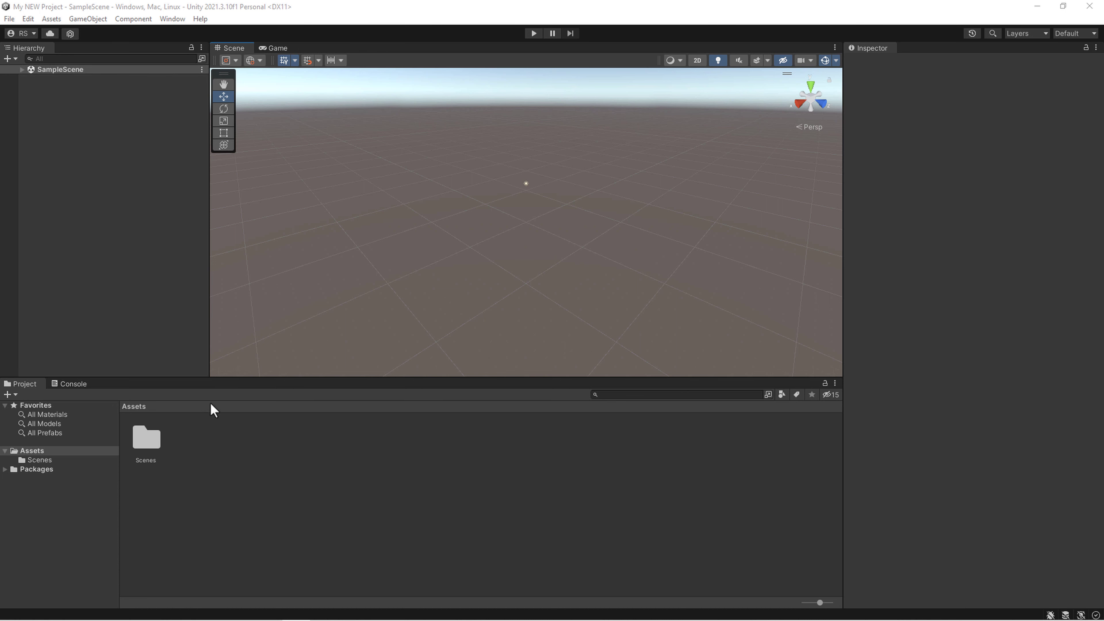
Check the account (RS) options, then open the Services panel listing Unity Gaming Services.
click(29, 36)
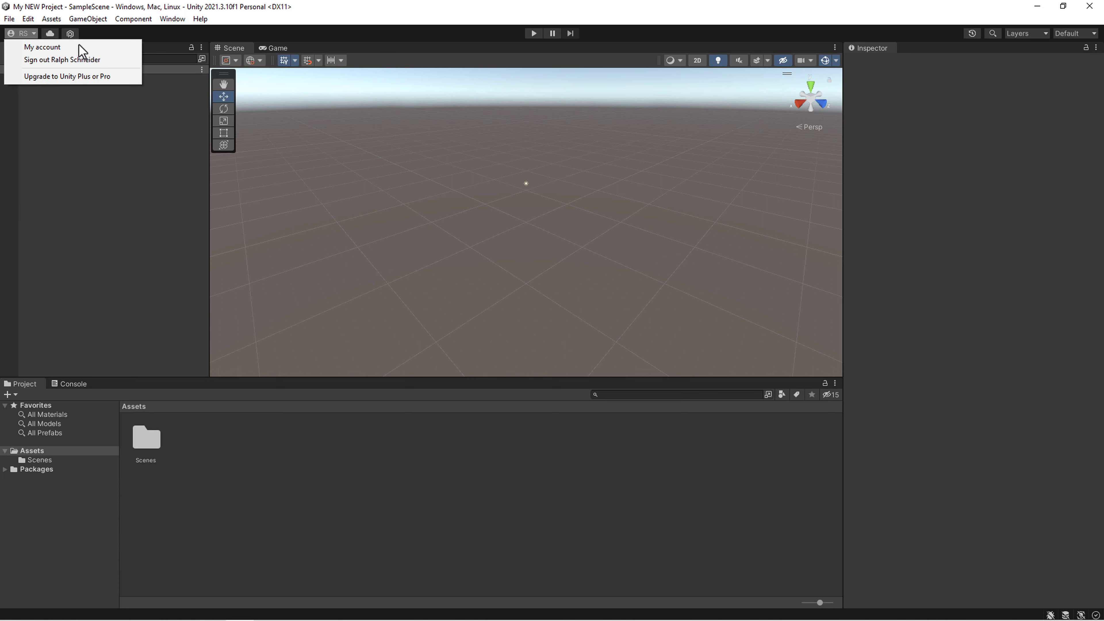
click(50, 33)
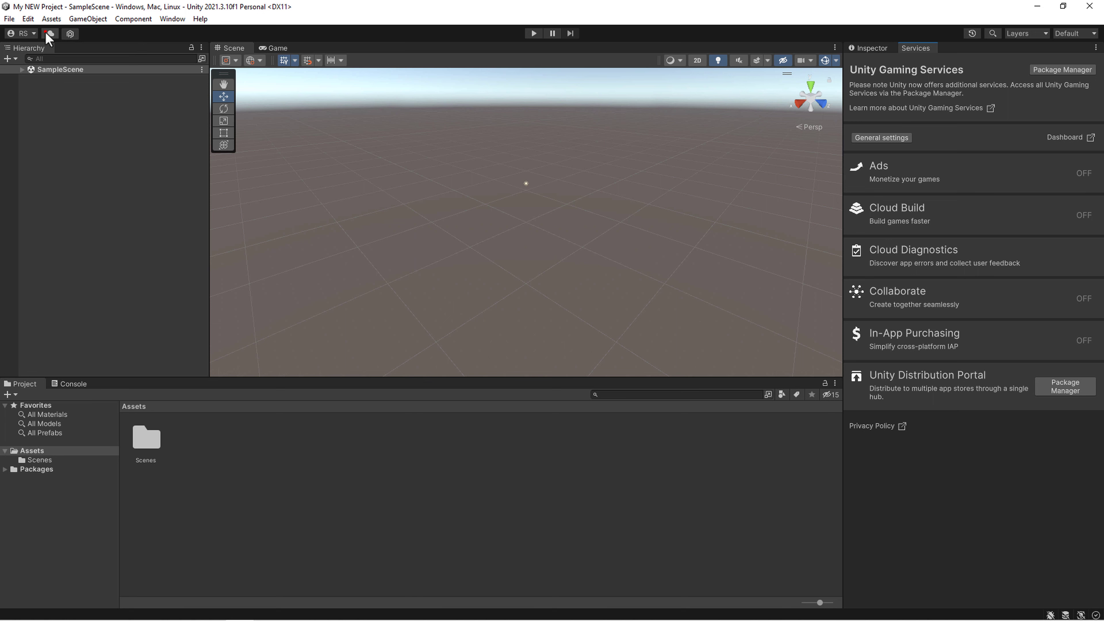
Refresh the Services panel, with Ads, Cloud Build, Collaborate and In-App Purchasing switched OFF, then use the next toolbar button.
click(49, 34)
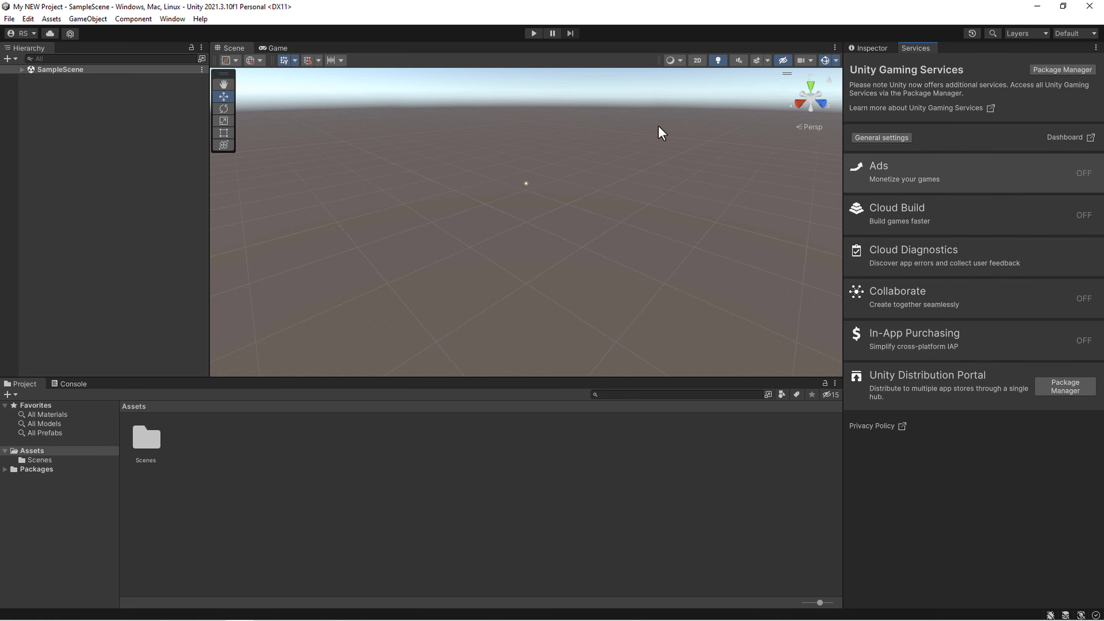
click(71, 33)
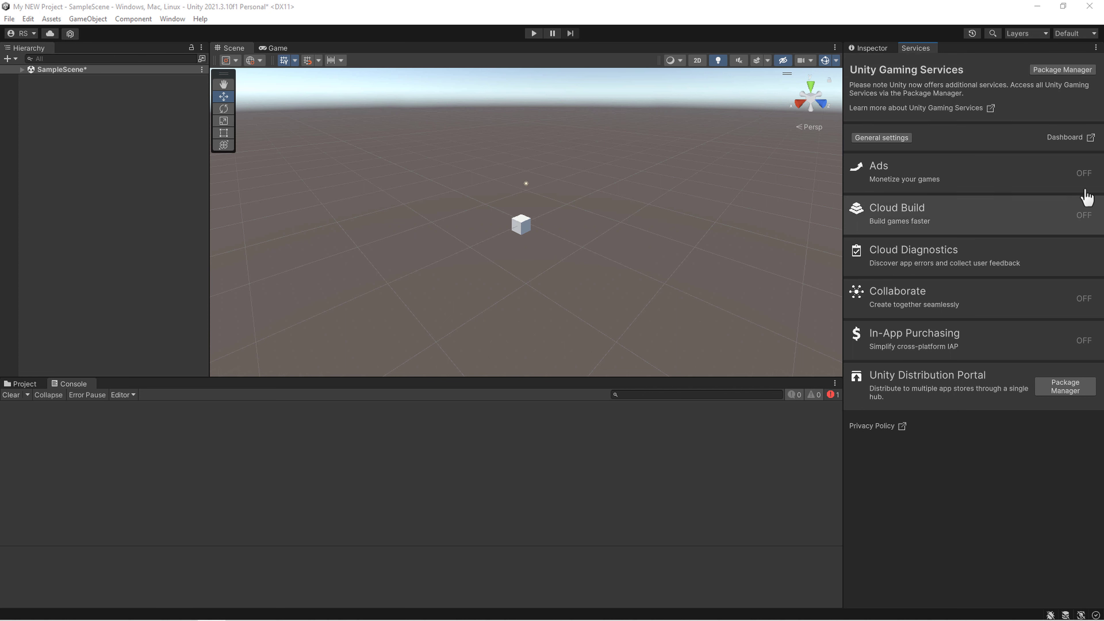
click(1081, 34)
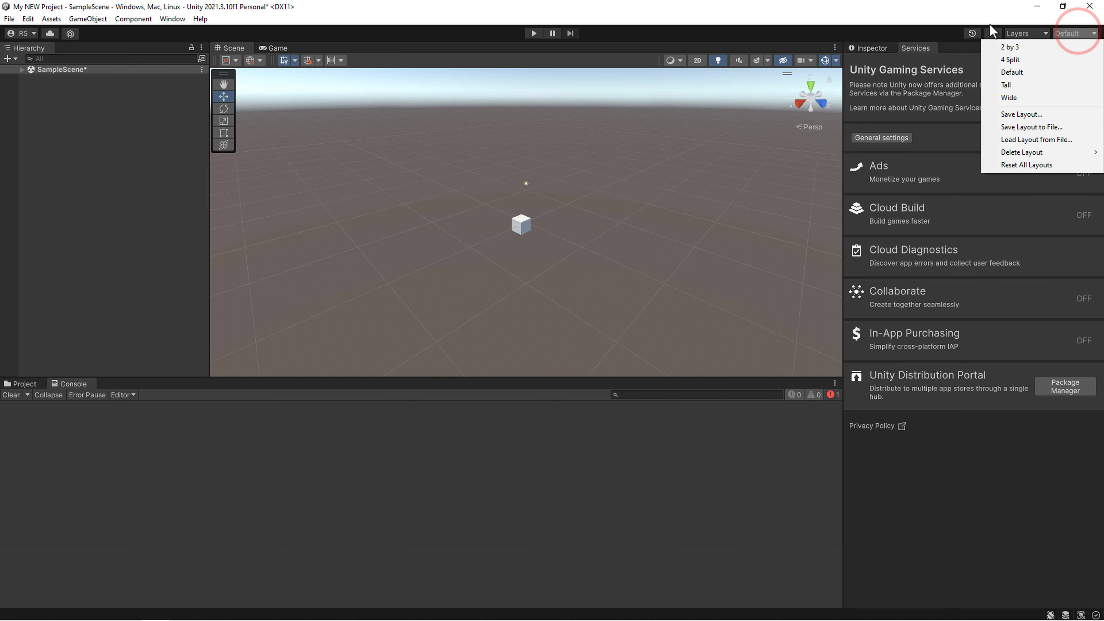
click(1007, 11)
click(1025, 34)
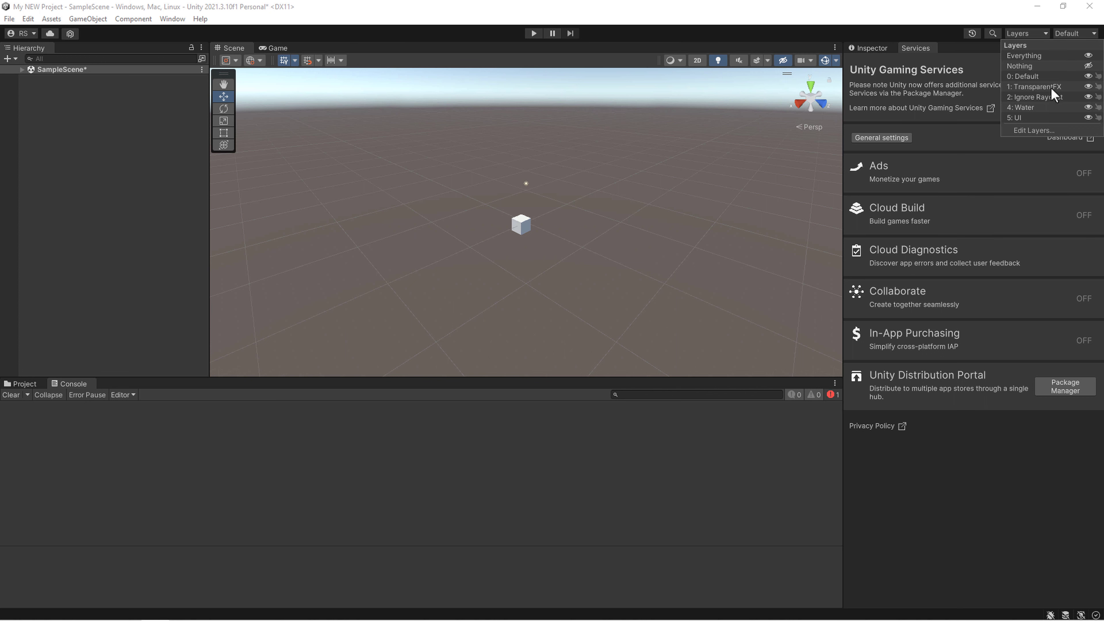
click(994, 148)
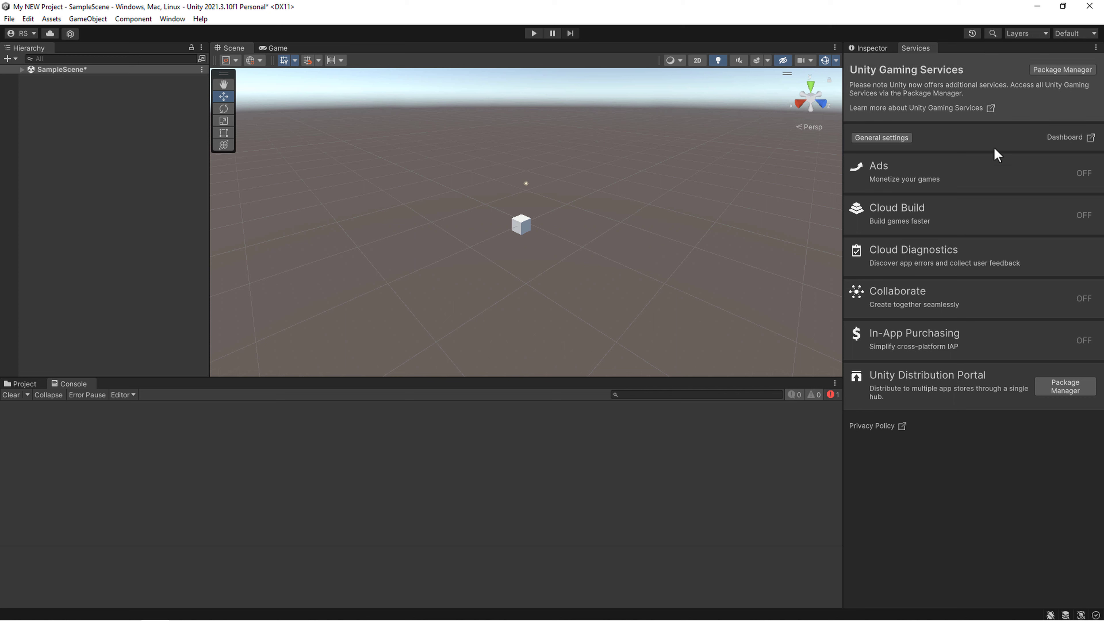
Open the Unity Search window, focus its search field, and move it lower over the Scene view.
click(992, 33)
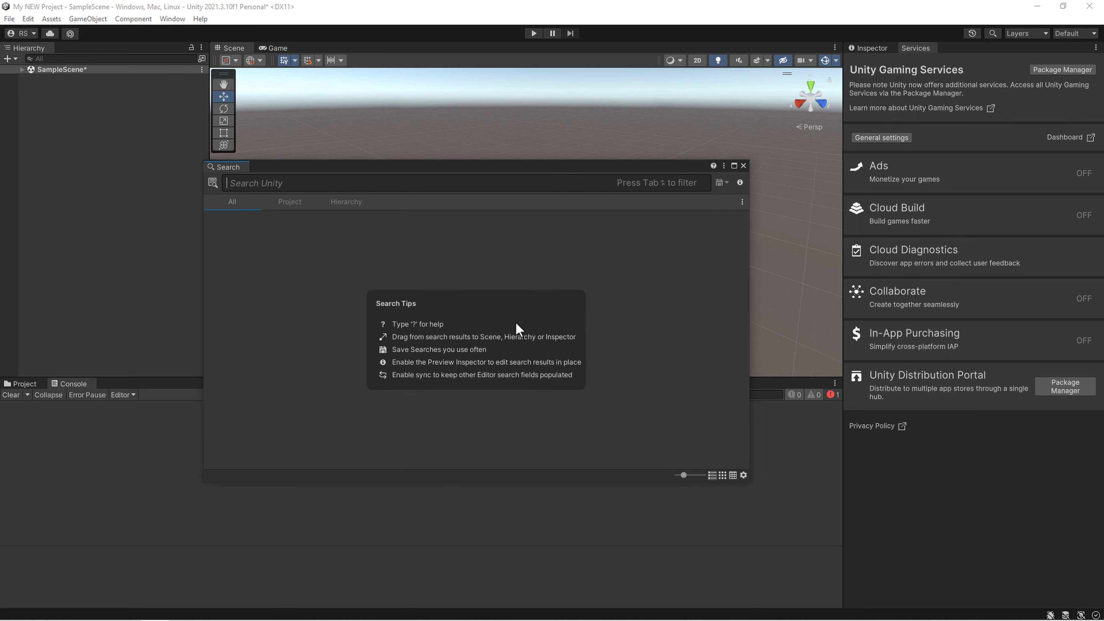
click(261, 182)
click(260, 183)
drag(399, 172, 406, 246)
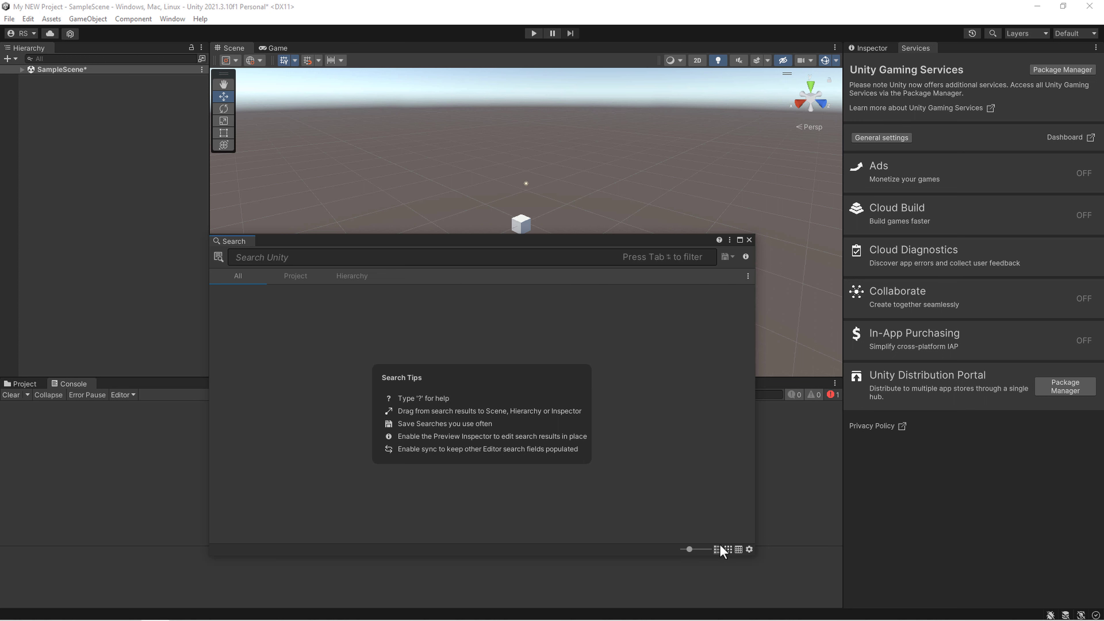
Close the Search window and select the Scale Cube entry in Undo History.
click(749, 240)
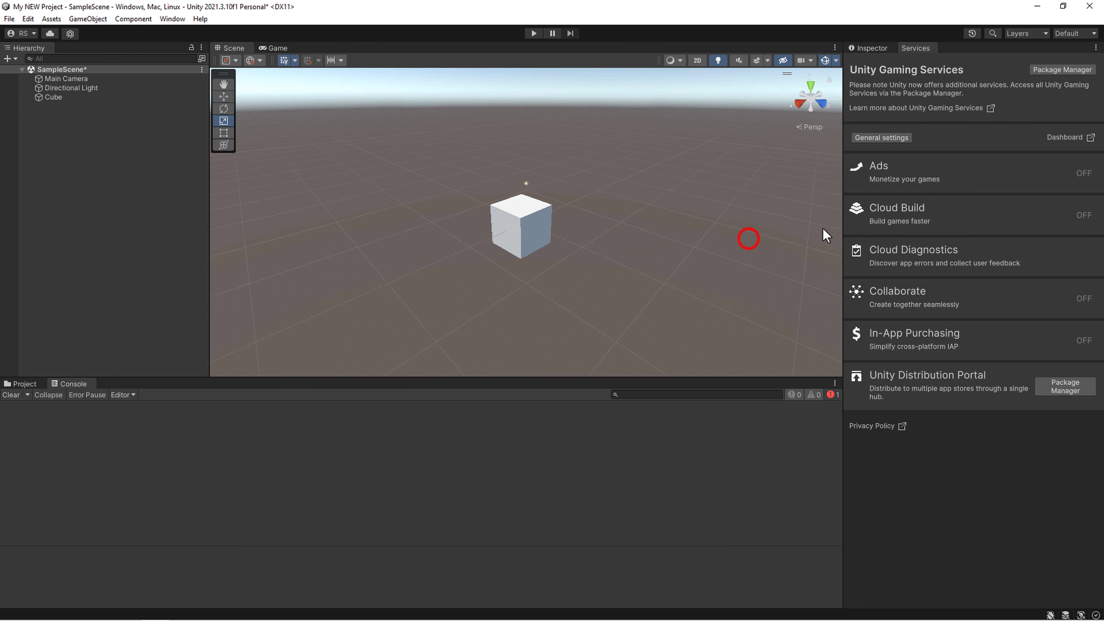
click(971, 34)
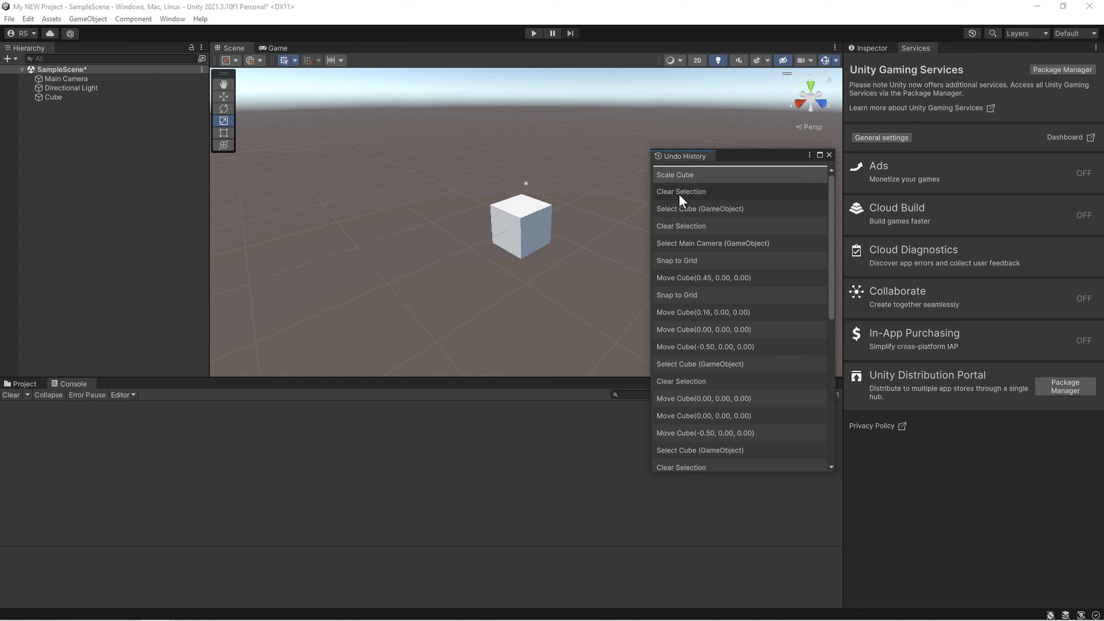
click(676, 175)
click(688, 175)
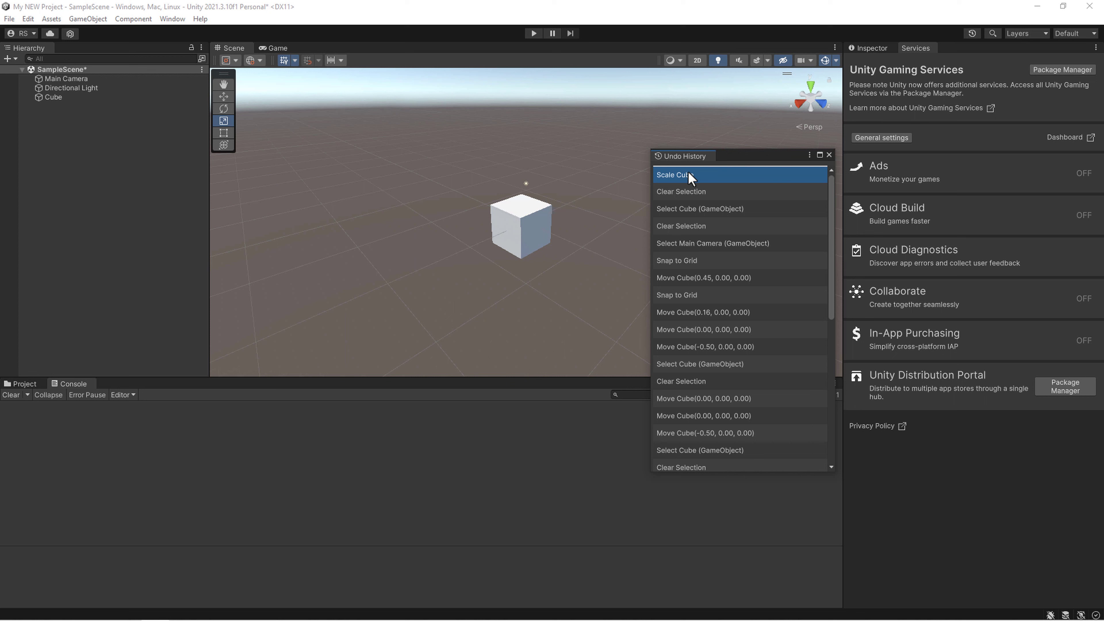
Undo the cube's scaling with Clear Selection, then run the game with the animated Sphere.
click(673, 191)
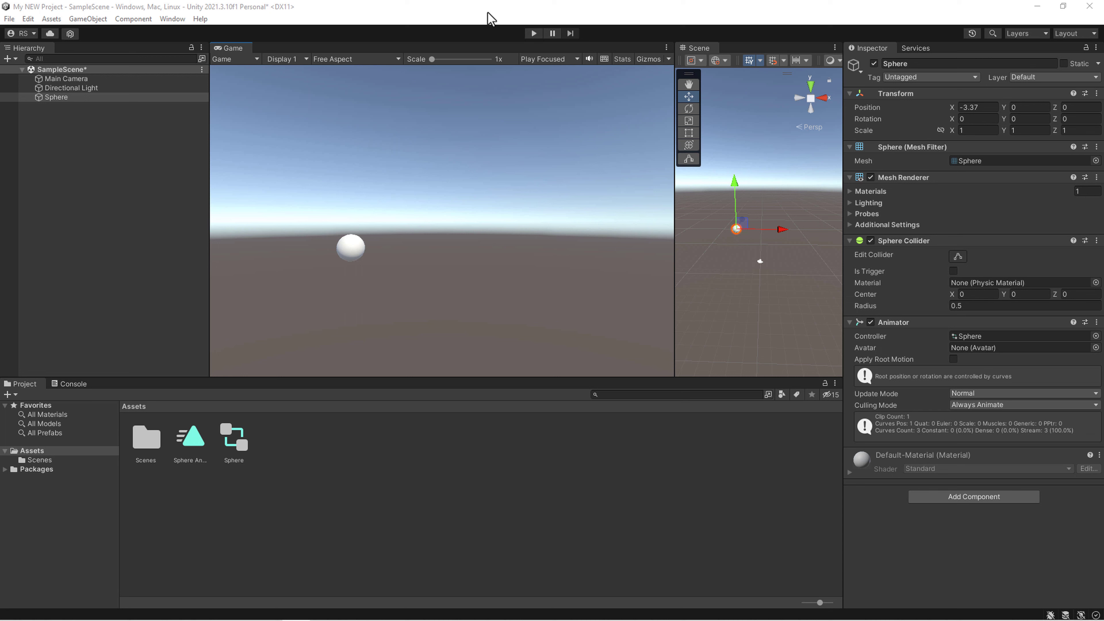
click(534, 34)
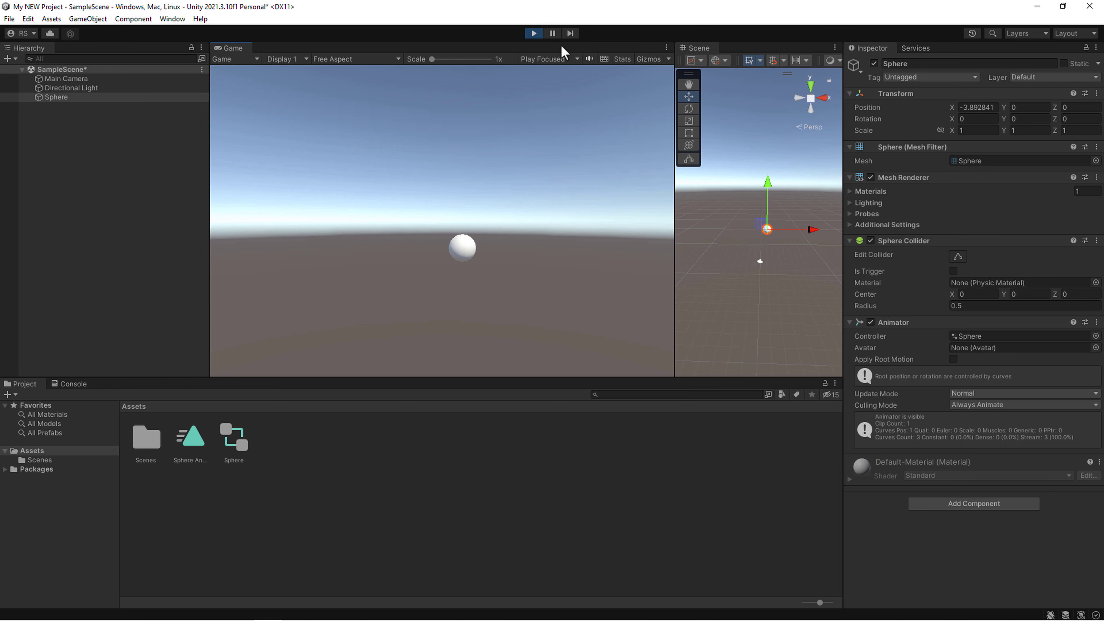
Pause play mode and step the Sphere's animation frame by frame to the right.
click(557, 35)
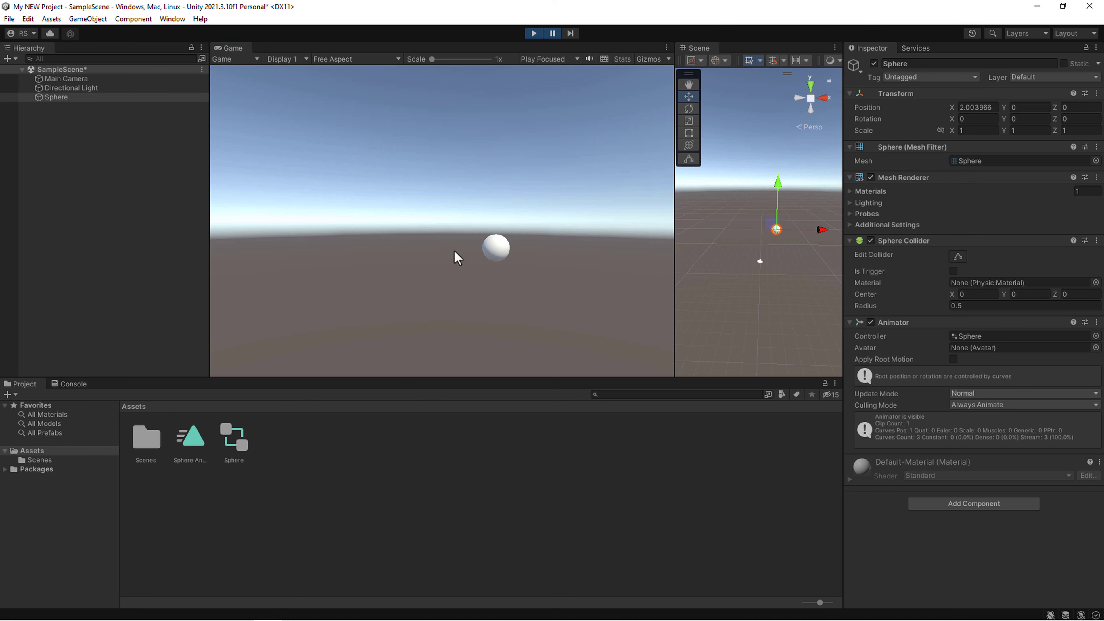
click(567, 34)
click(568, 34)
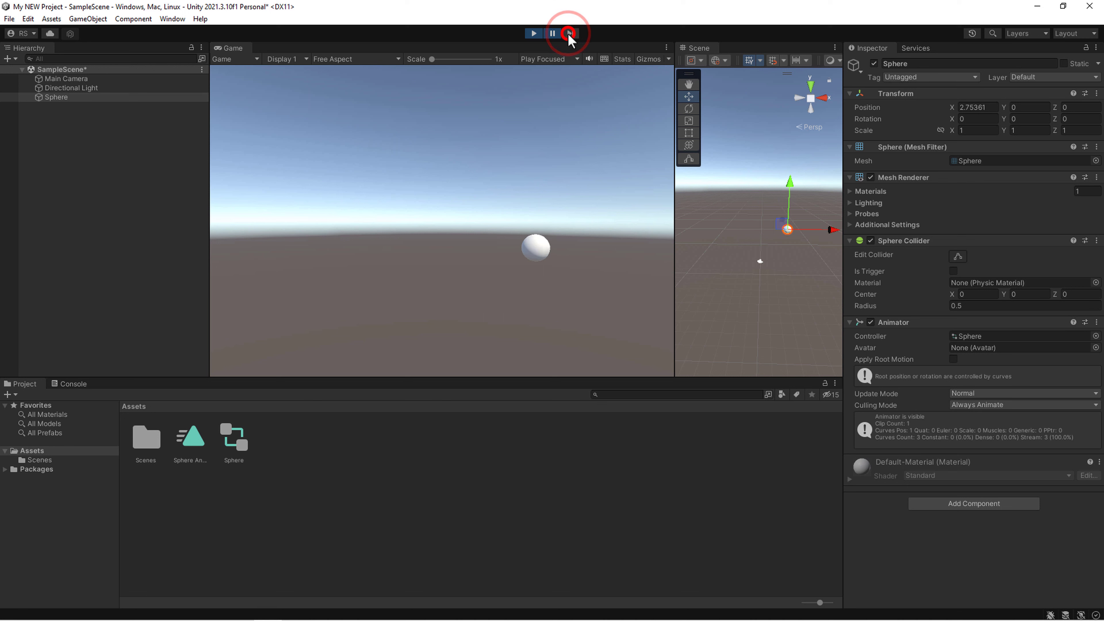
click(570, 34)
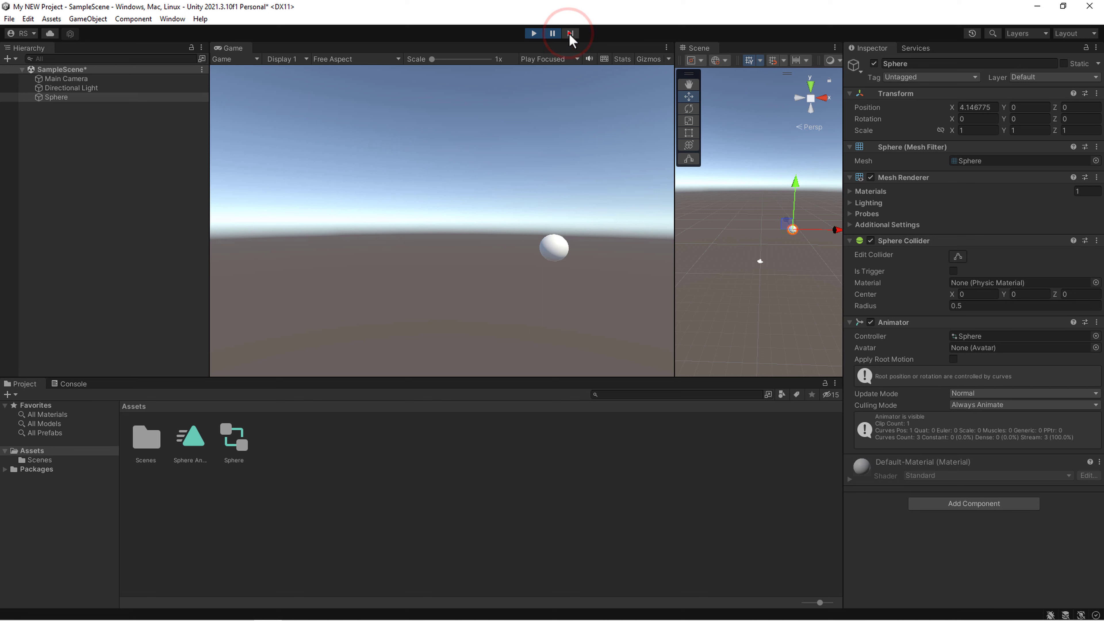
click(569, 34)
click(569, 34)
click(569, 34)
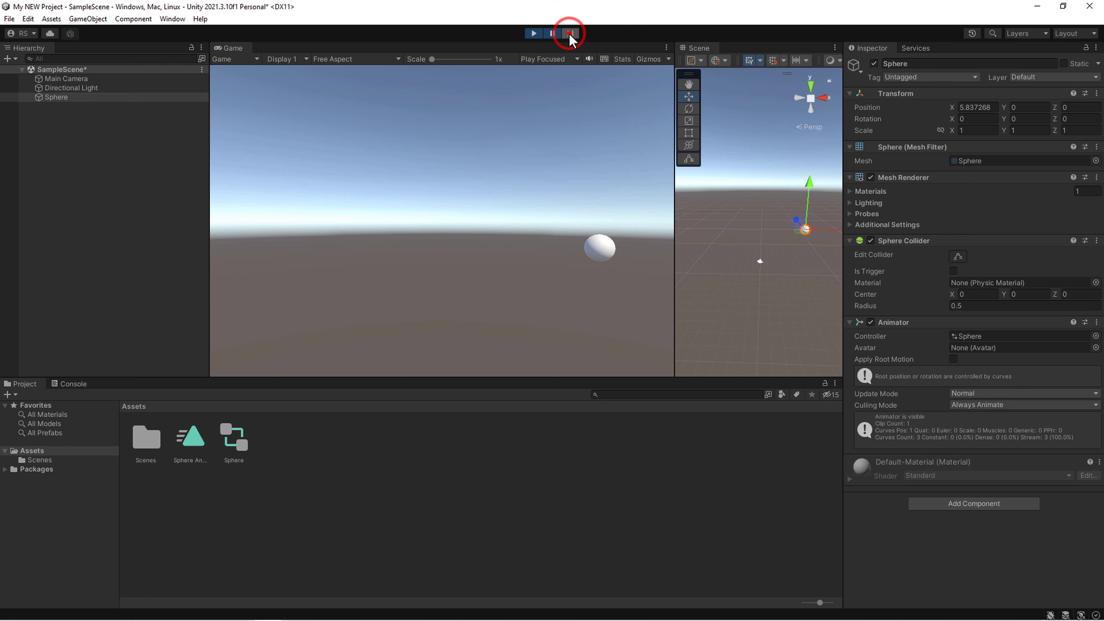
click(569, 34)
click(569, 34)
click(569, 34)
click(569, 34)
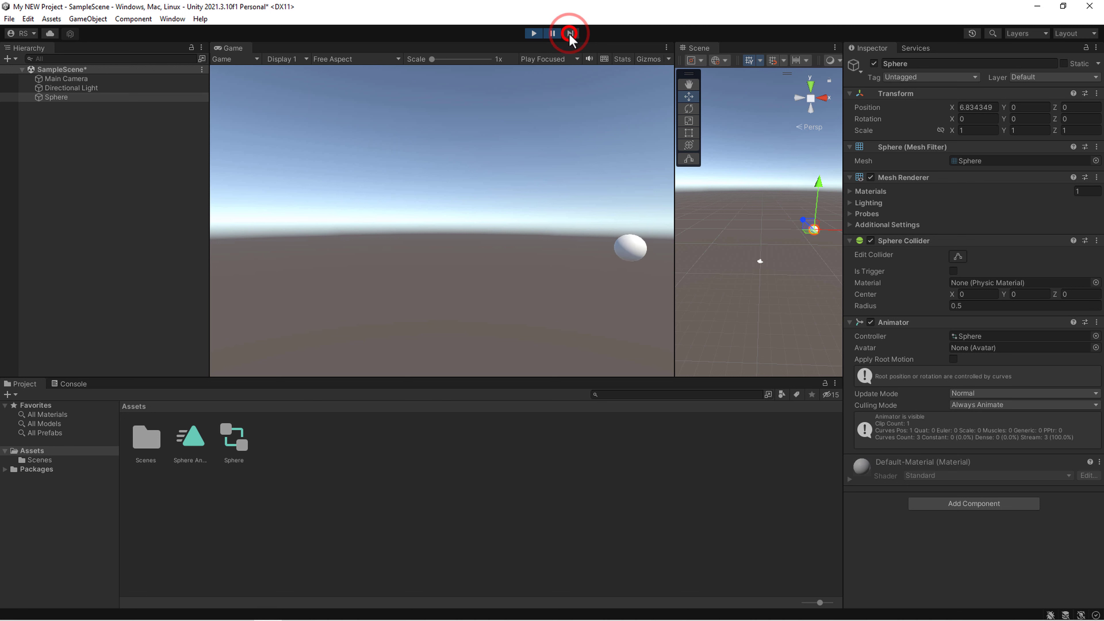
click(569, 34)
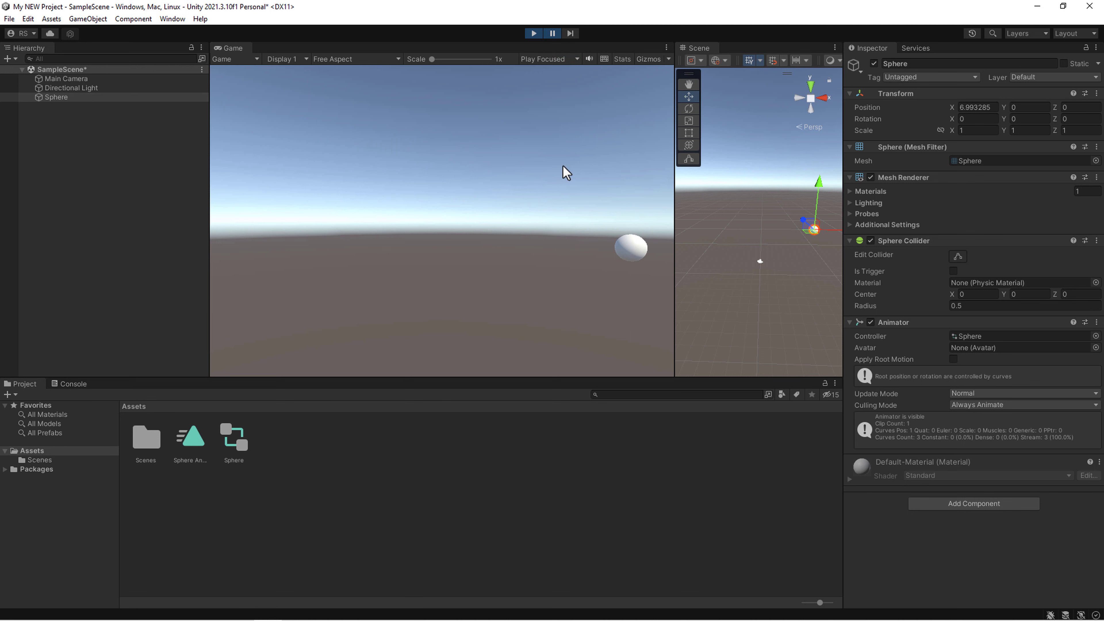
Keep stepping single frames as the Sphere moves back to the left.
click(570, 34)
click(570, 34)
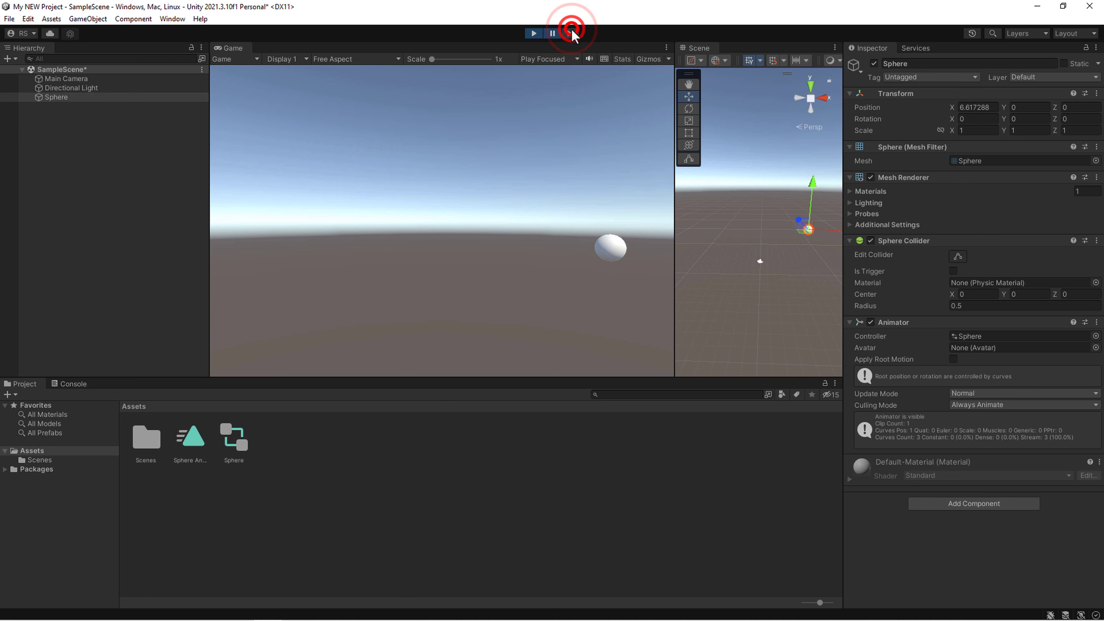
click(570, 34)
click(570, 34)
click(569, 34)
click(569, 33)
click(569, 34)
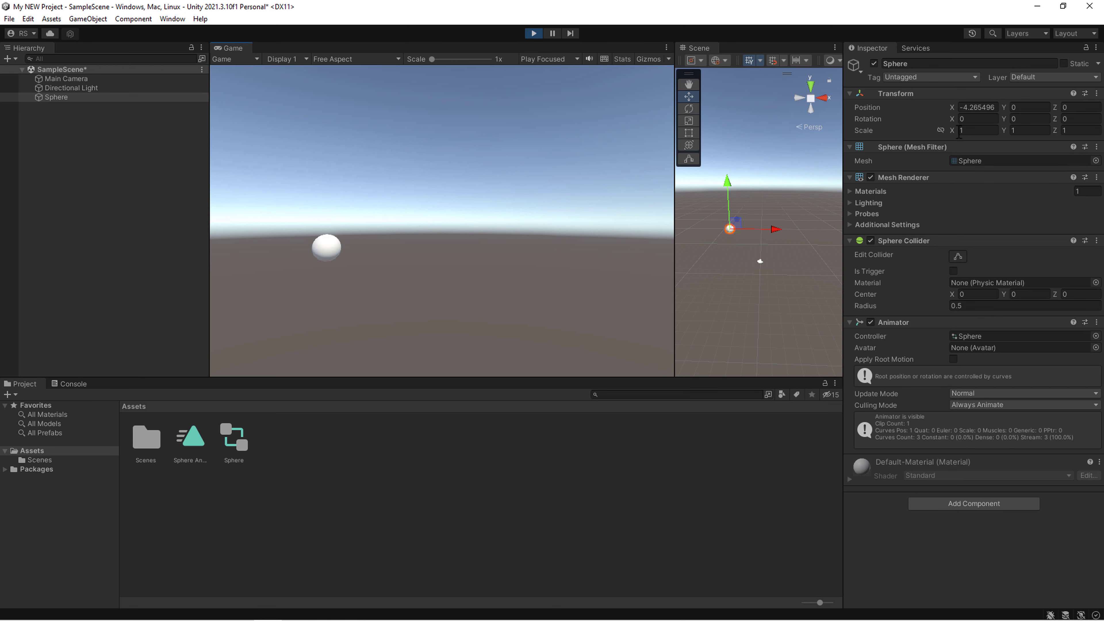
Lock the Sphere's scale proportions, scale it to 2.36 on all axes, then deselect.
click(940, 130)
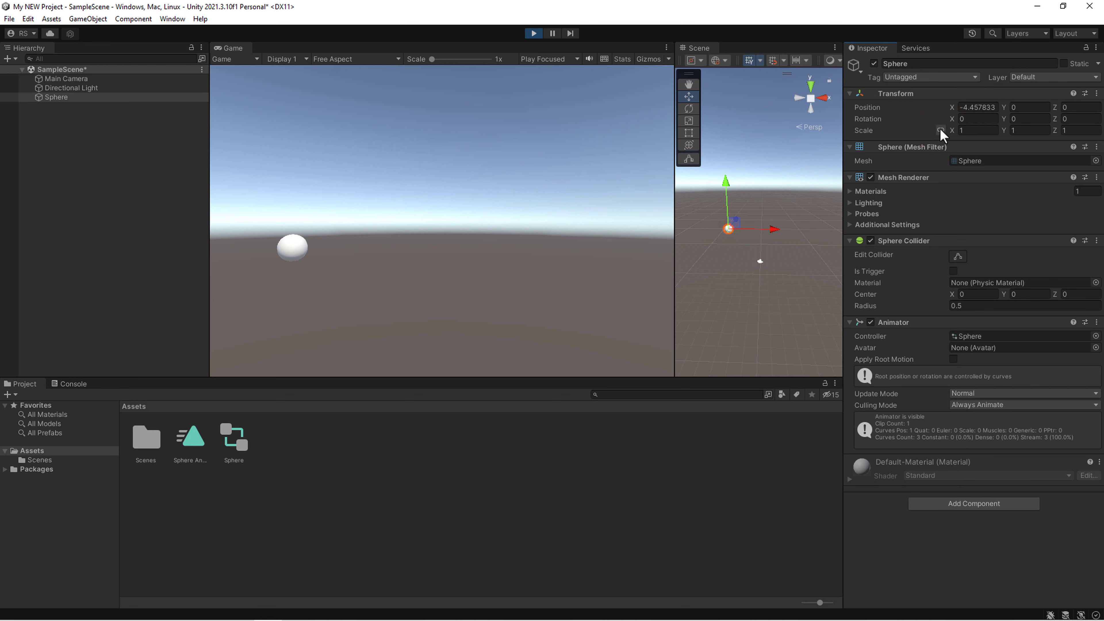
drag(952, 132, 980, 134)
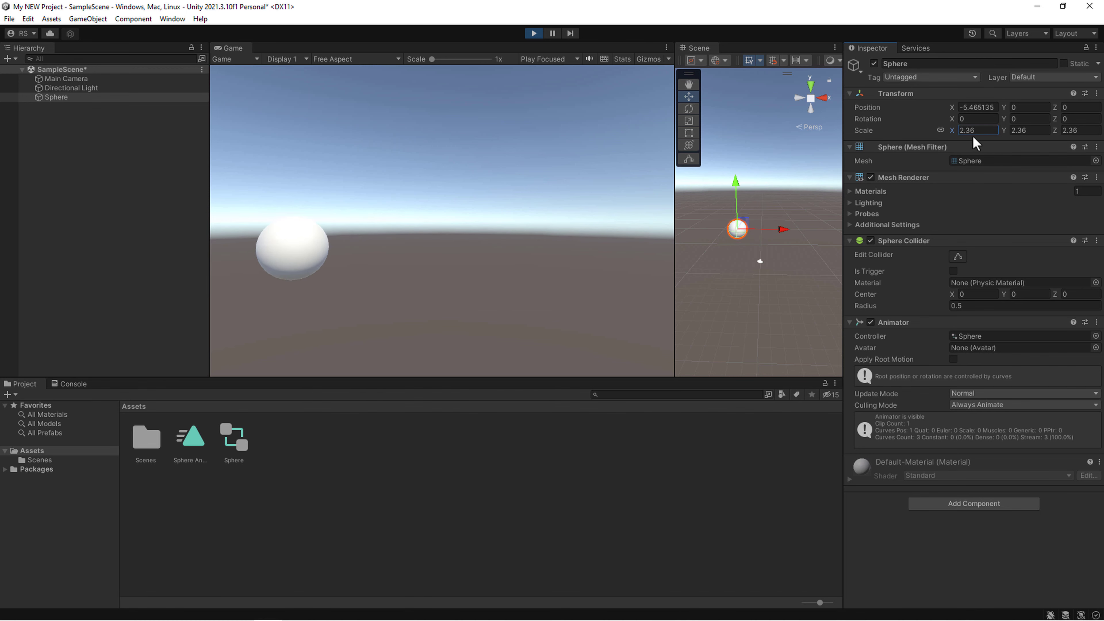
click(761, 109)
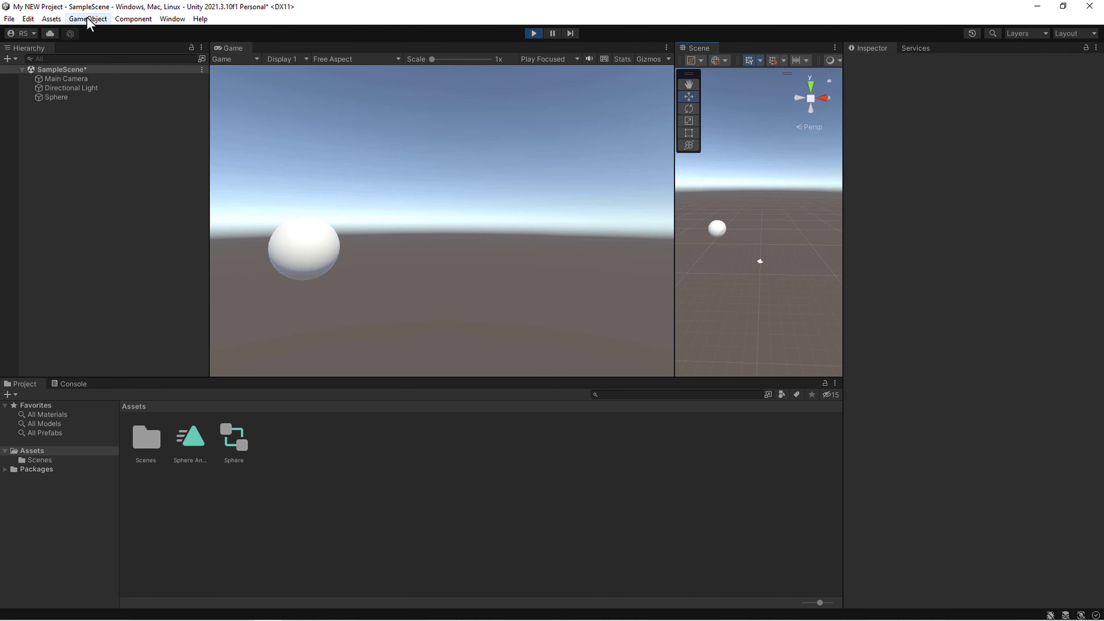
During play, add a Cube, lower it, stretch it wide along X, then exit Play mode.
click(89, 18)
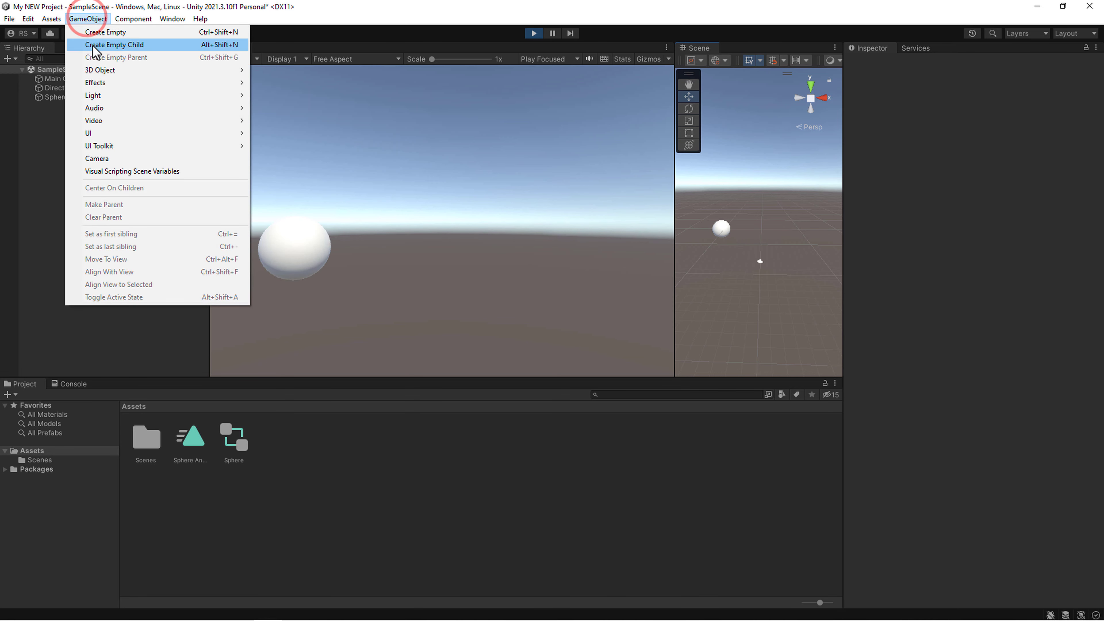
click(101, 70)
click(269, 70)
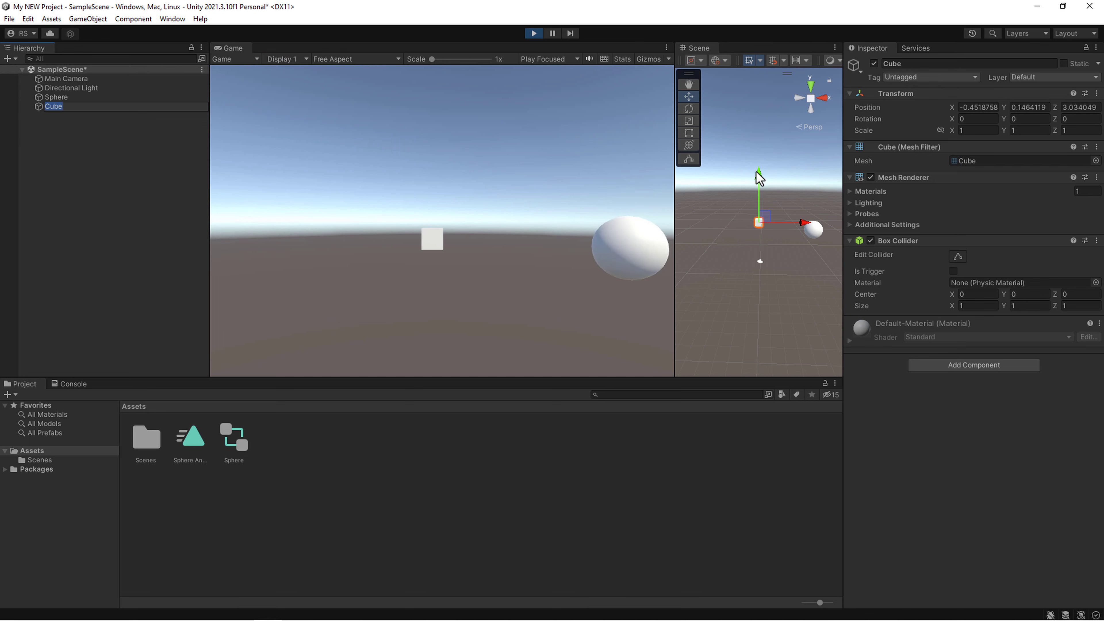
drag(758, 178, 759, 200)
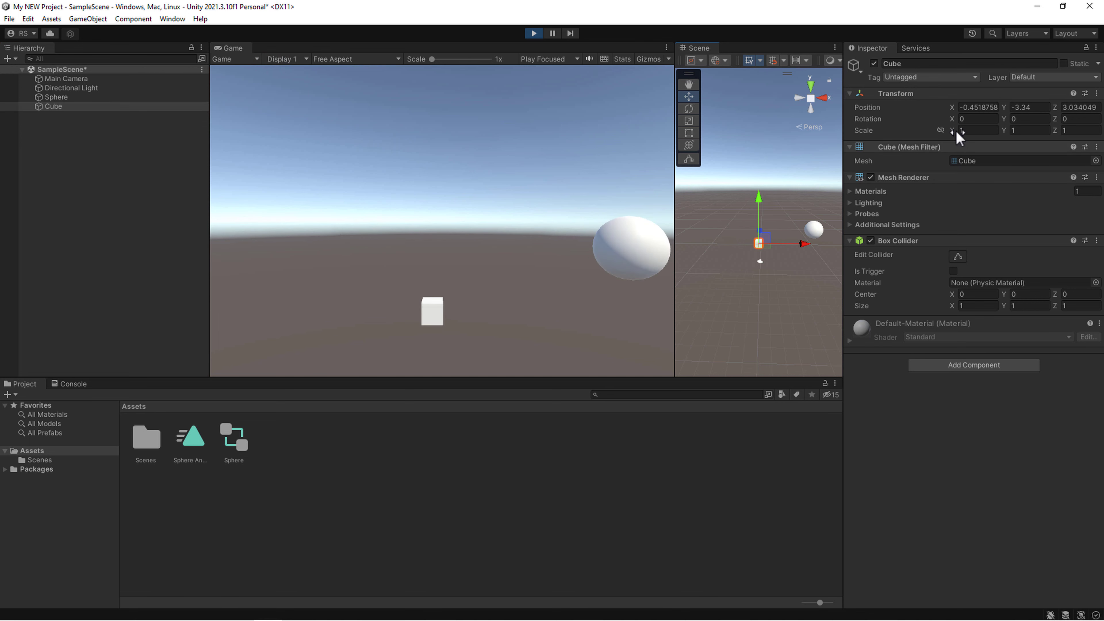
drag(956, 131, 49, 130)
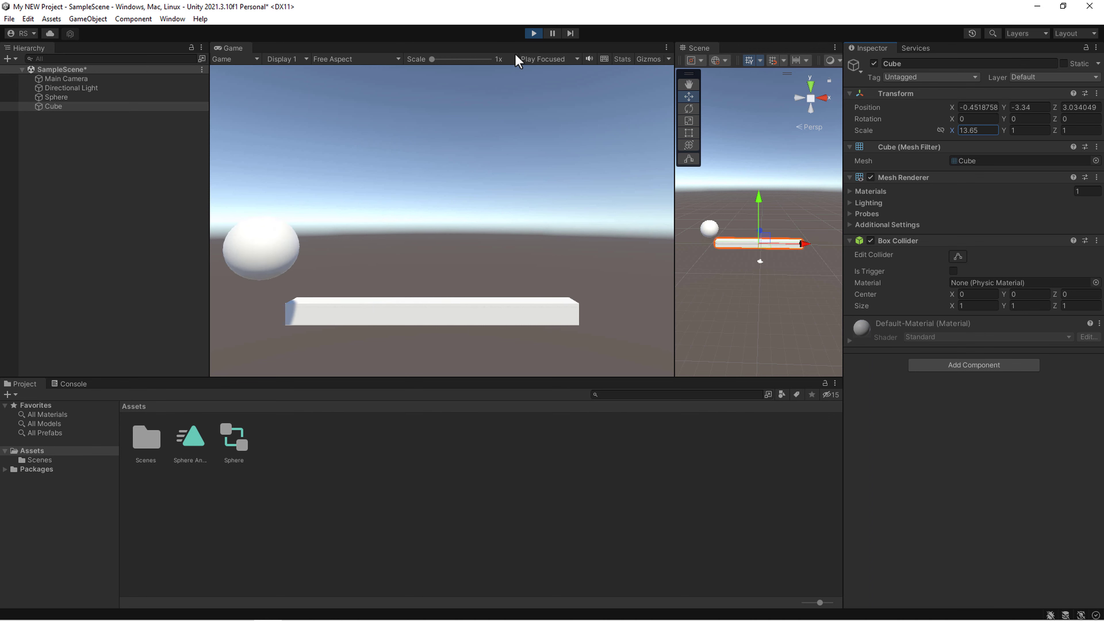
click(531, 34)
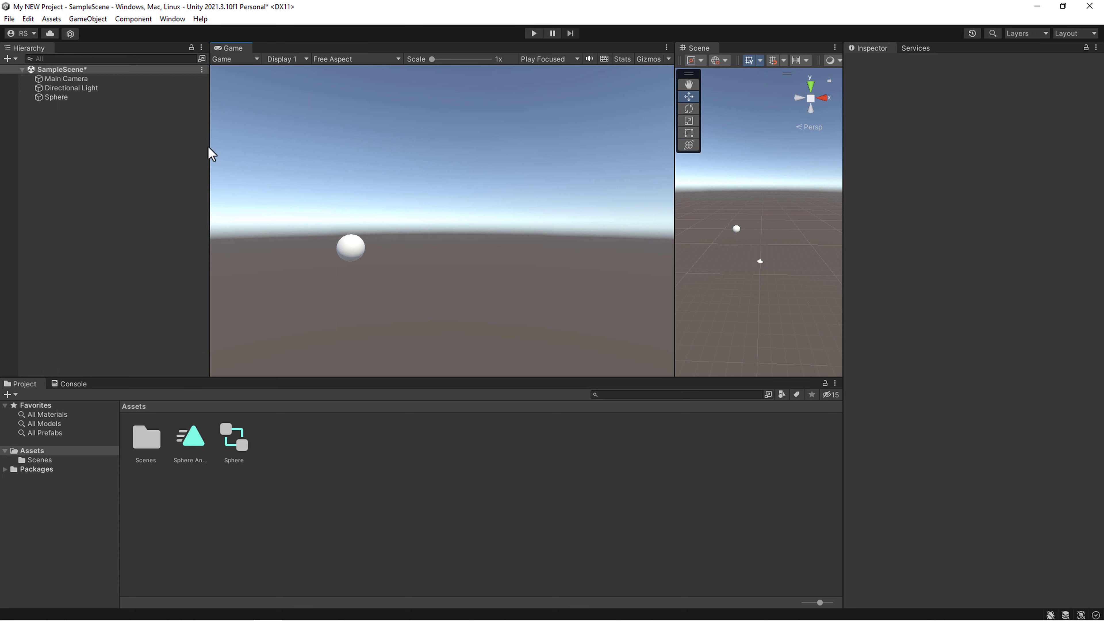
Restore the Cube, enter Play mode, delete the Cube from the Hierarchy, then stop playing.
key(ctrl+p)
click(117, 106)
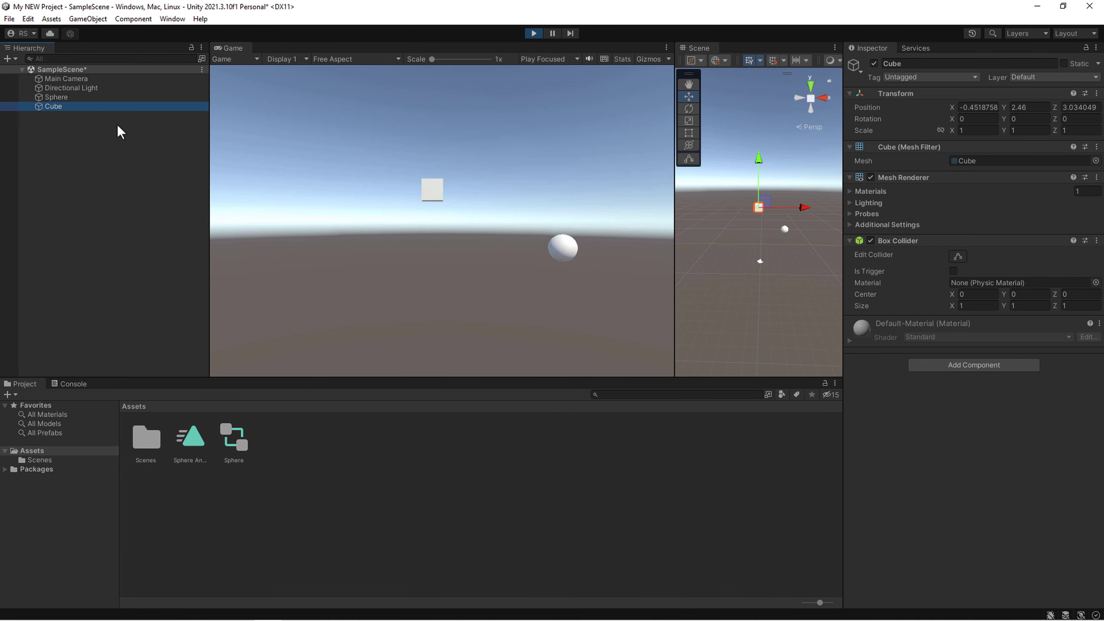
click(52, 117)
click(52, 107)
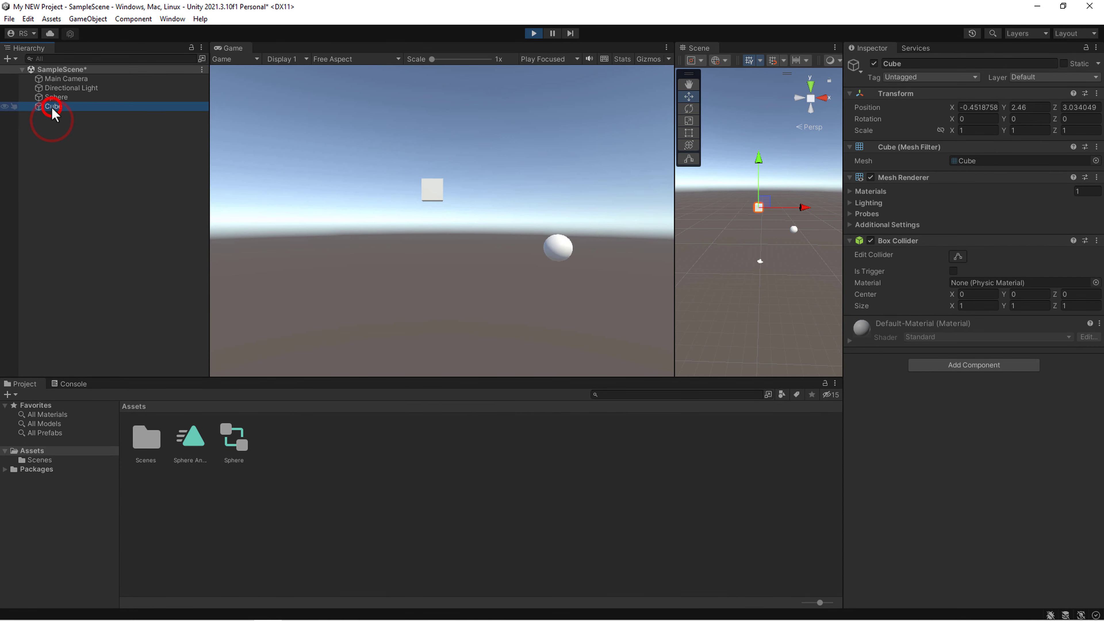
key(Delete)
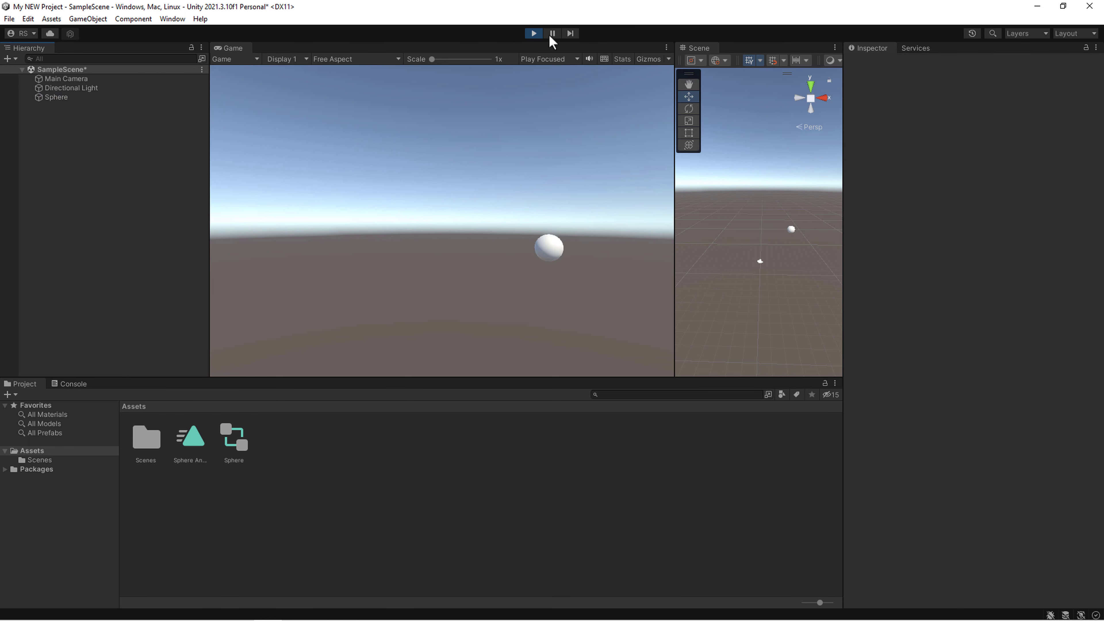
click(534, 32)
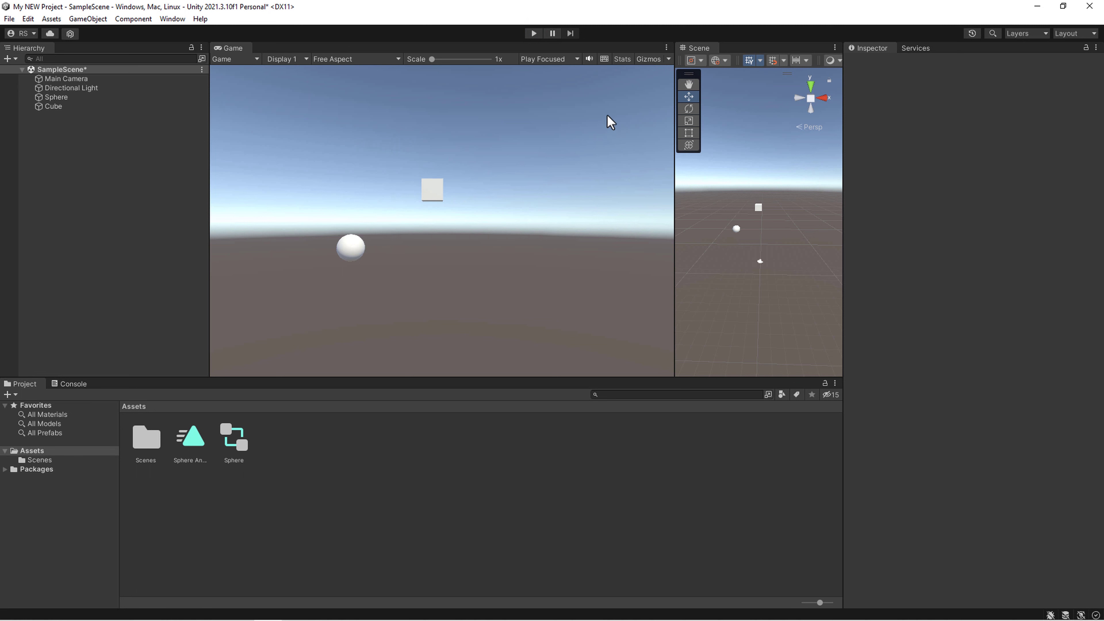